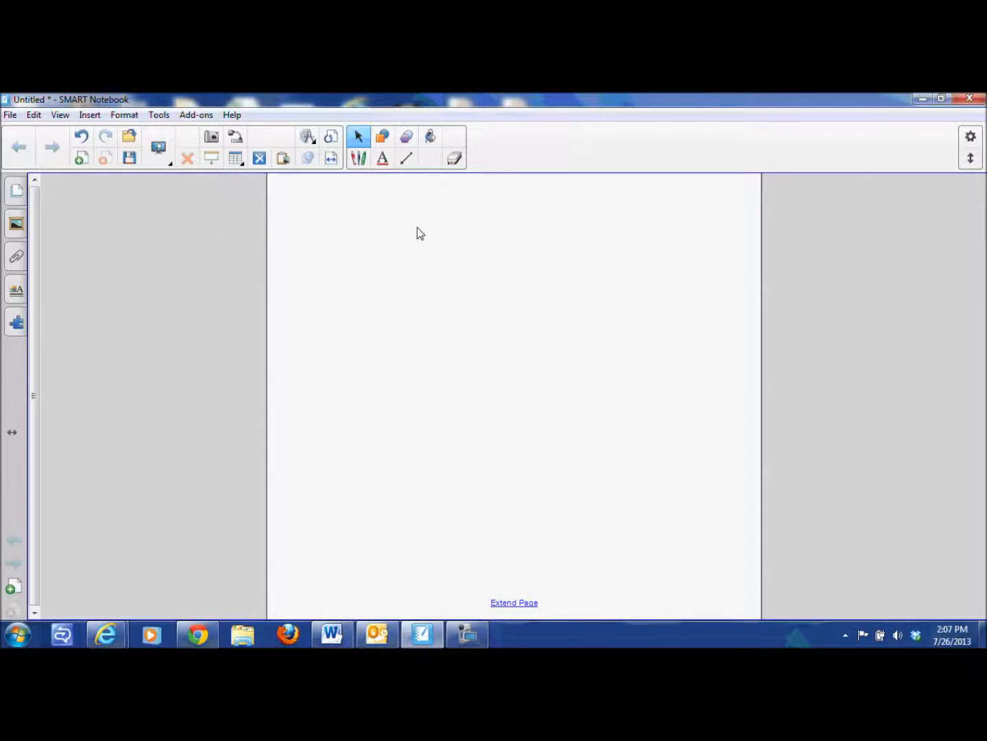
# Search the Gallery for "3d" content
pyautogui.click(17, 225)
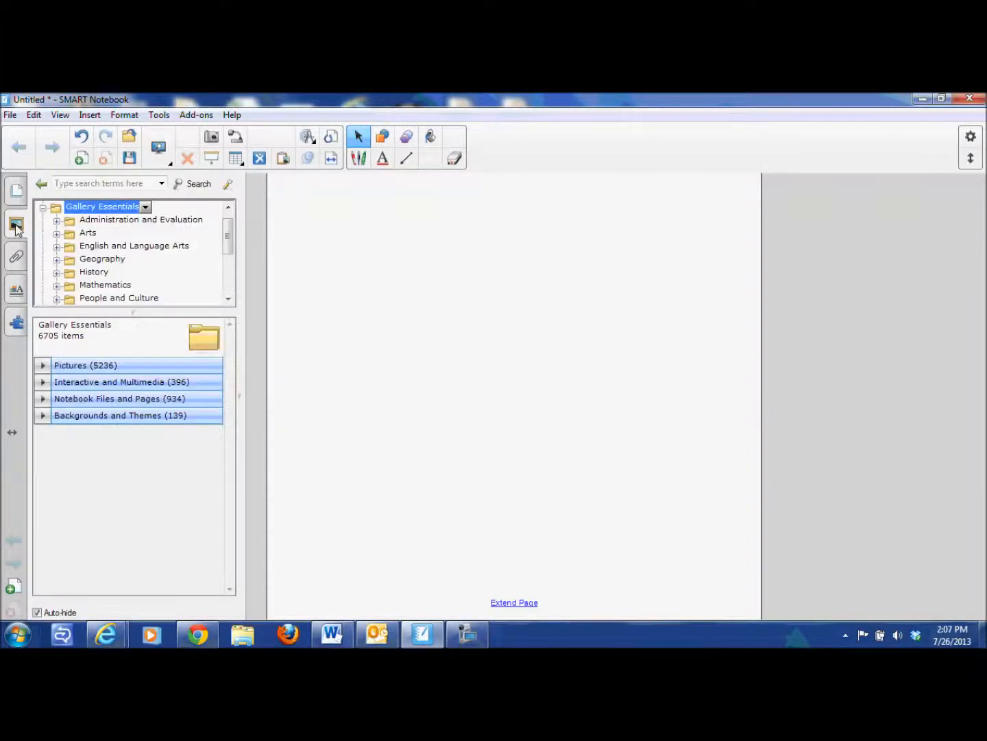
pyautogui.click(72, 181)
pyautogui.write('3d')
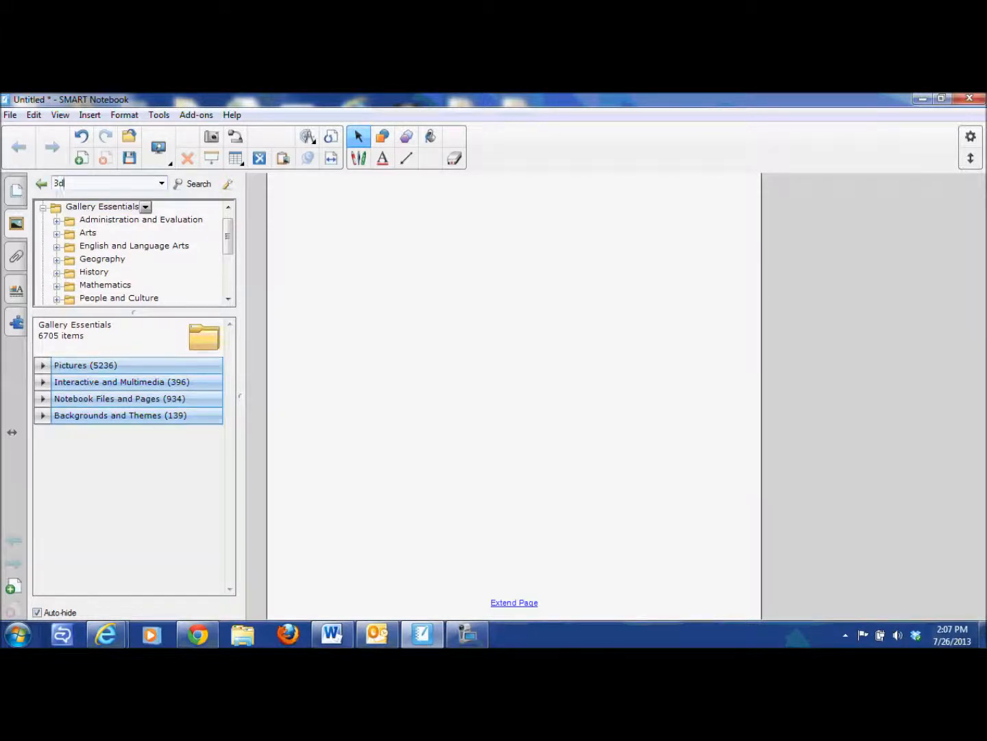
pyautogui.click(179, 187)
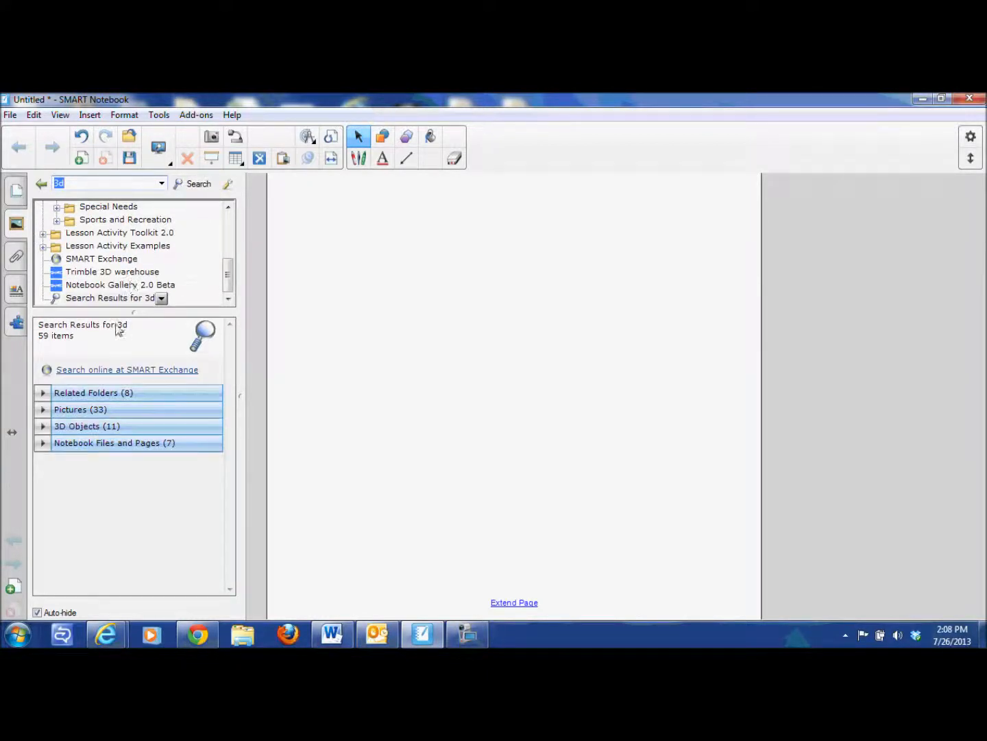
# Add the Fish Dissection model from the 3D Objects results to the page and rotate it in 3D
pyautogui.click(42, 427)
pyautogui.moveTo(228, 399); pyautogui.dragTo(226, 442)
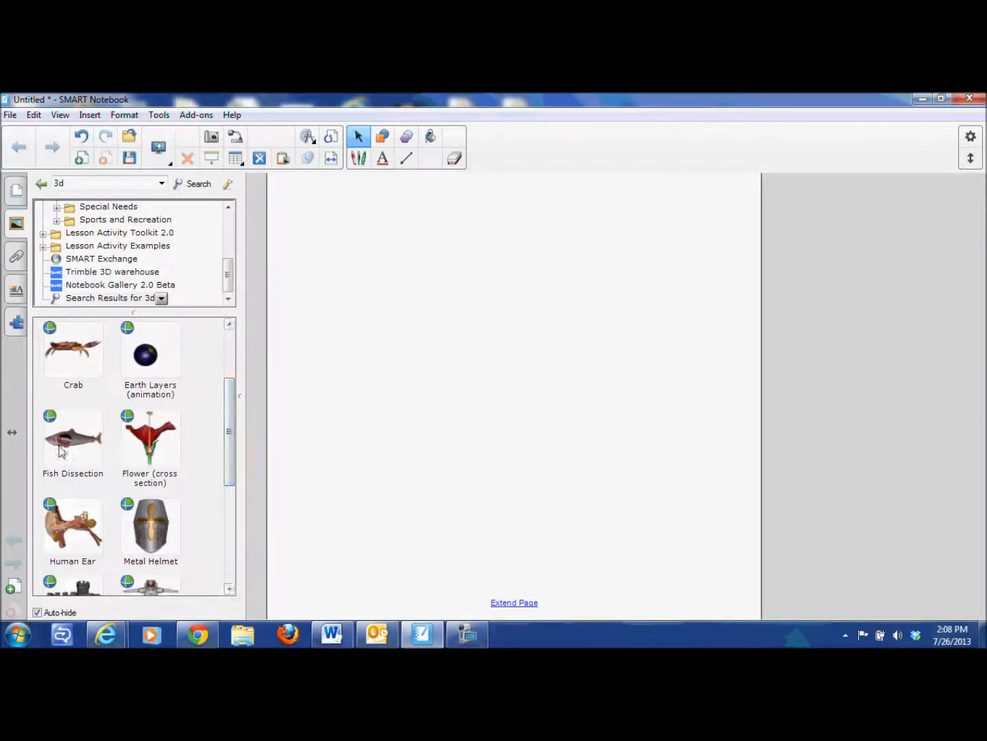
pyautogui.moveTo(71, 430); pyautogui.dragTo(498, 371)
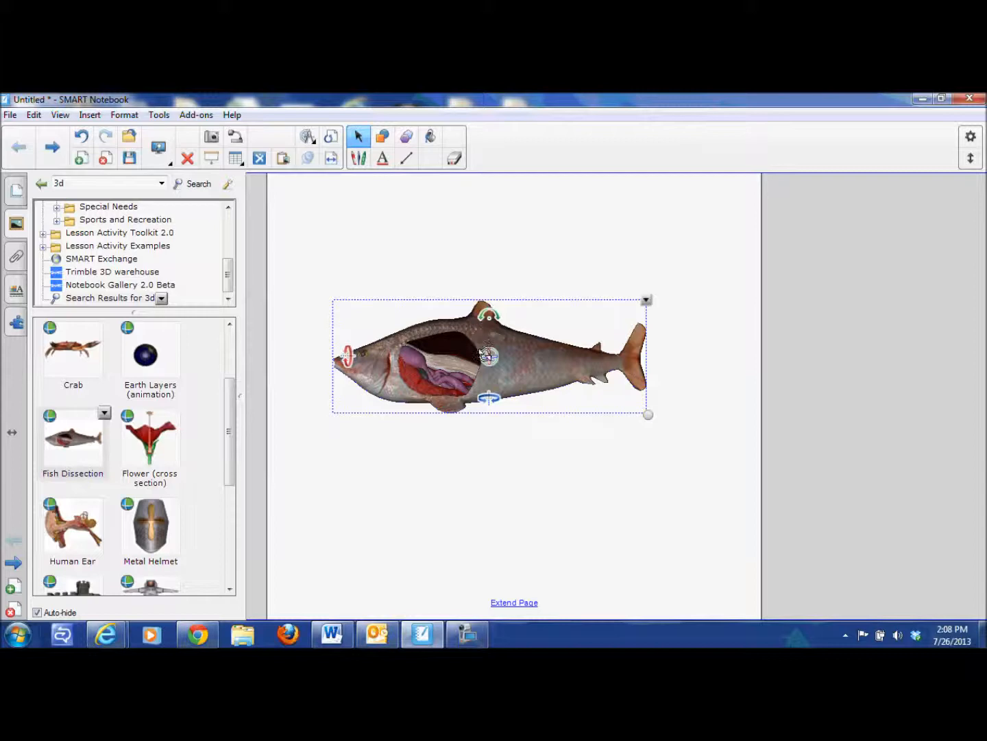
pyautogui.moveTo(487, 354); pyautogui.dragTo(499, 409)
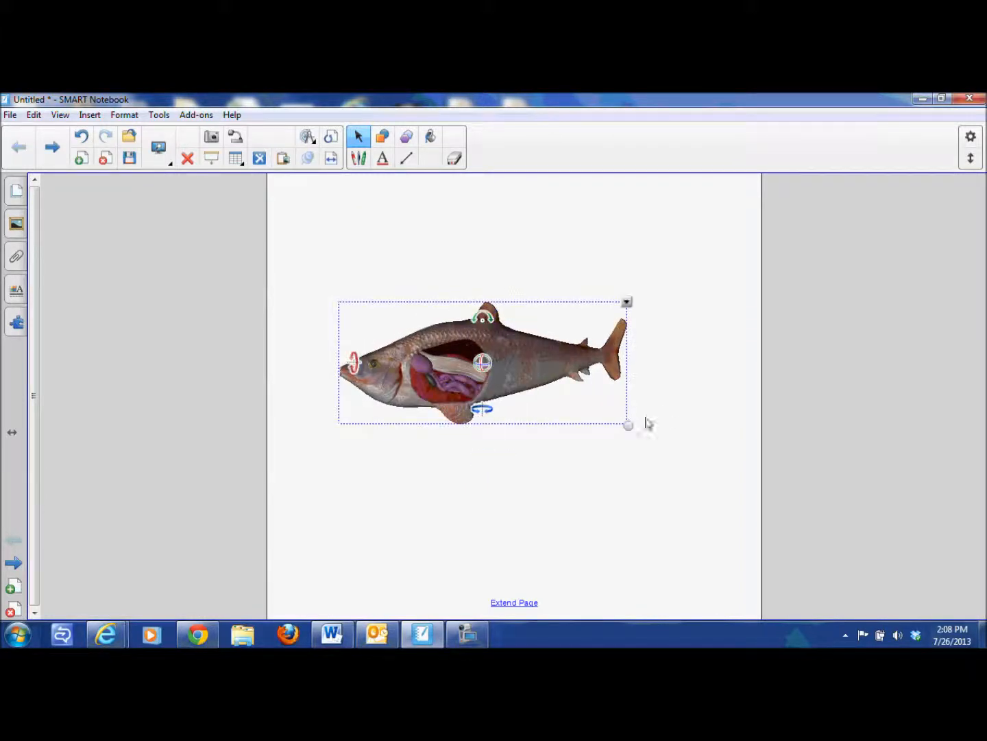
pyautogui.click(666, 392)
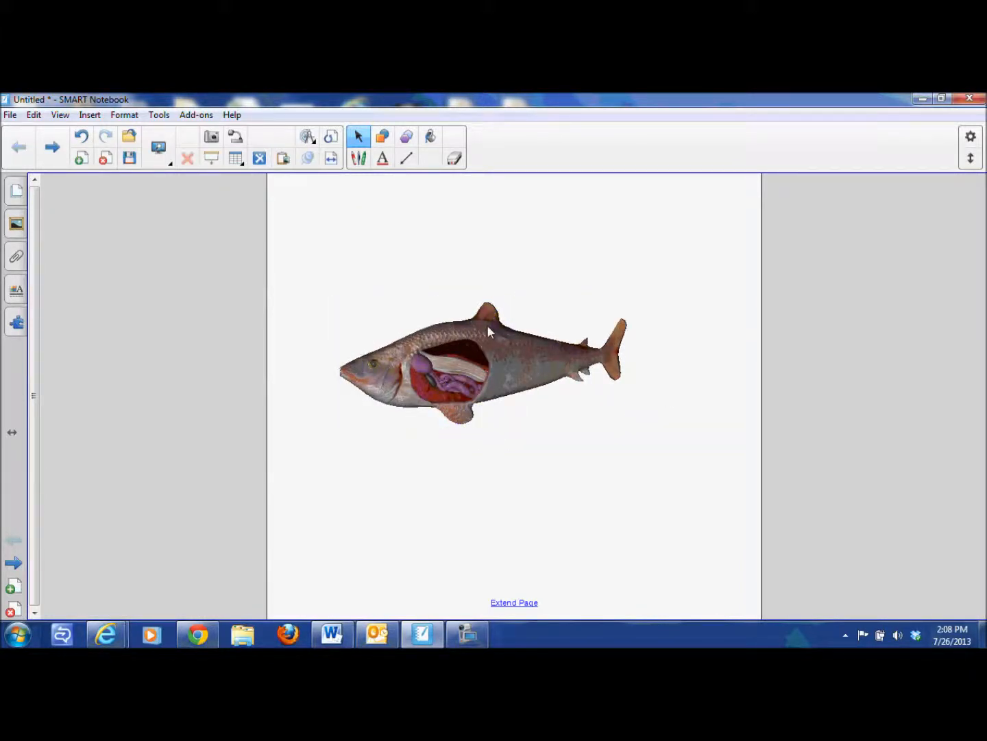
# From the Gallery's Trimble 3D warehouse entry, browse 3D content on the SMART Exchange website in a maximized browser window
pyautogui.click(16, 225)
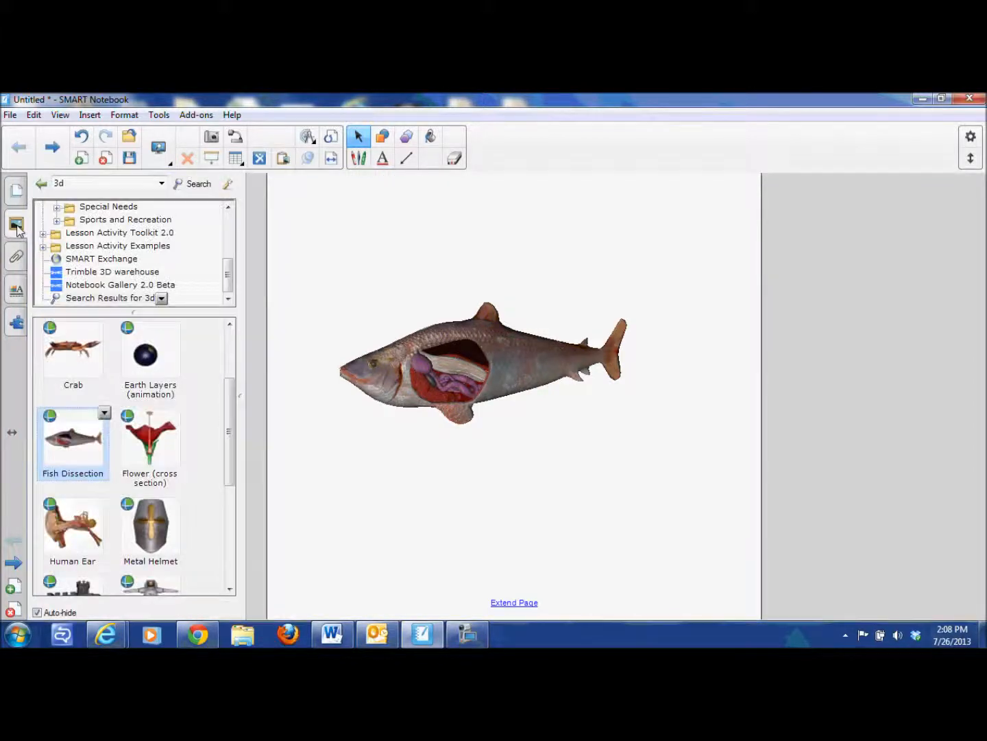
pyautogui.moveTo(232, 396); pyautogui.dragTo(243, 342)
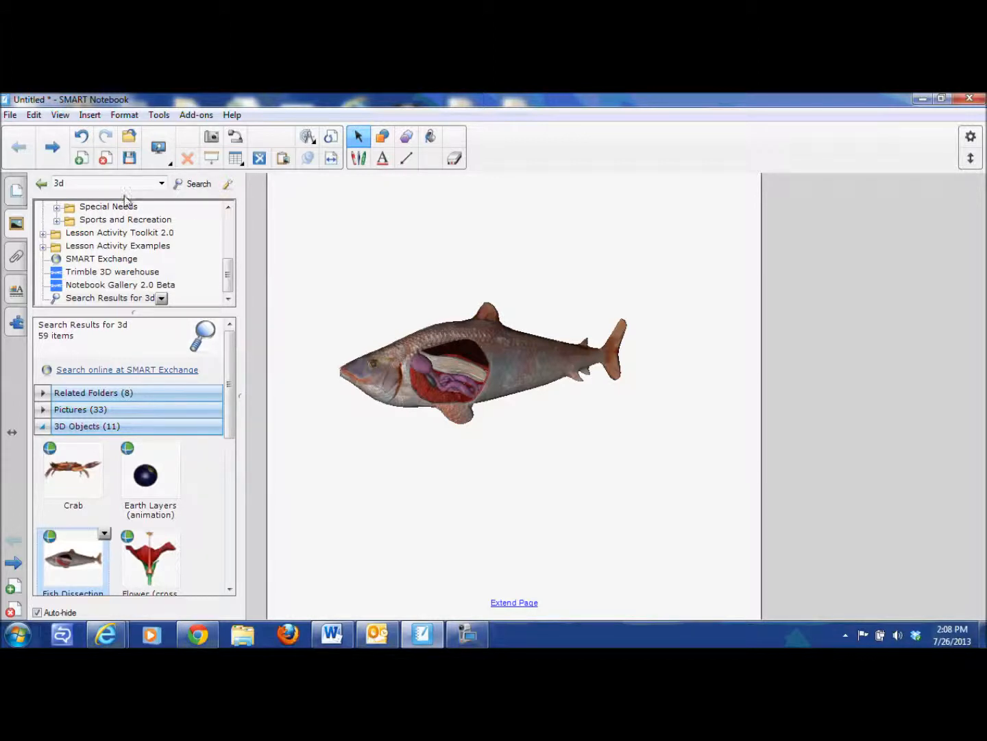
pyautogui.click(86, 273)
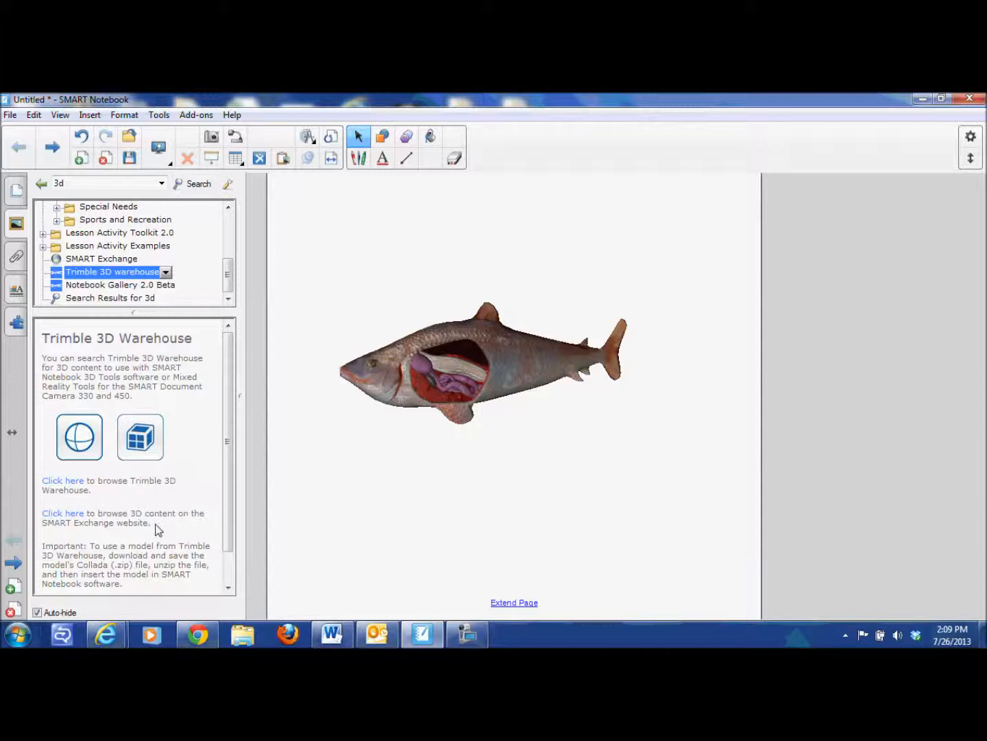
pyautogui.click(60, 515)
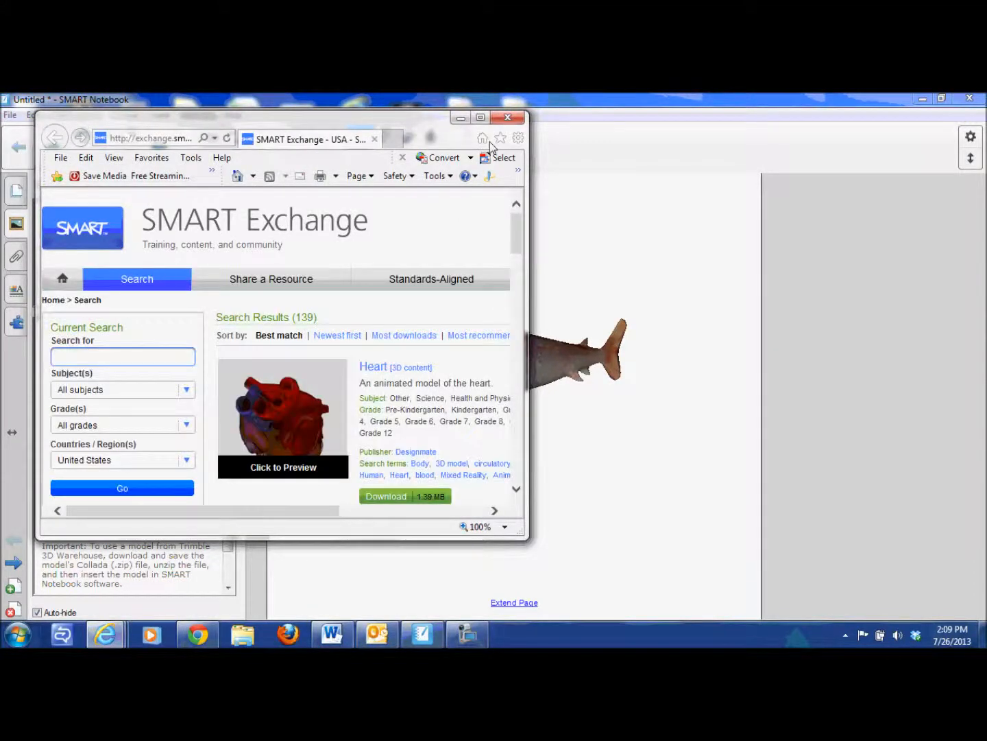
pyautogui.click(482, 118)
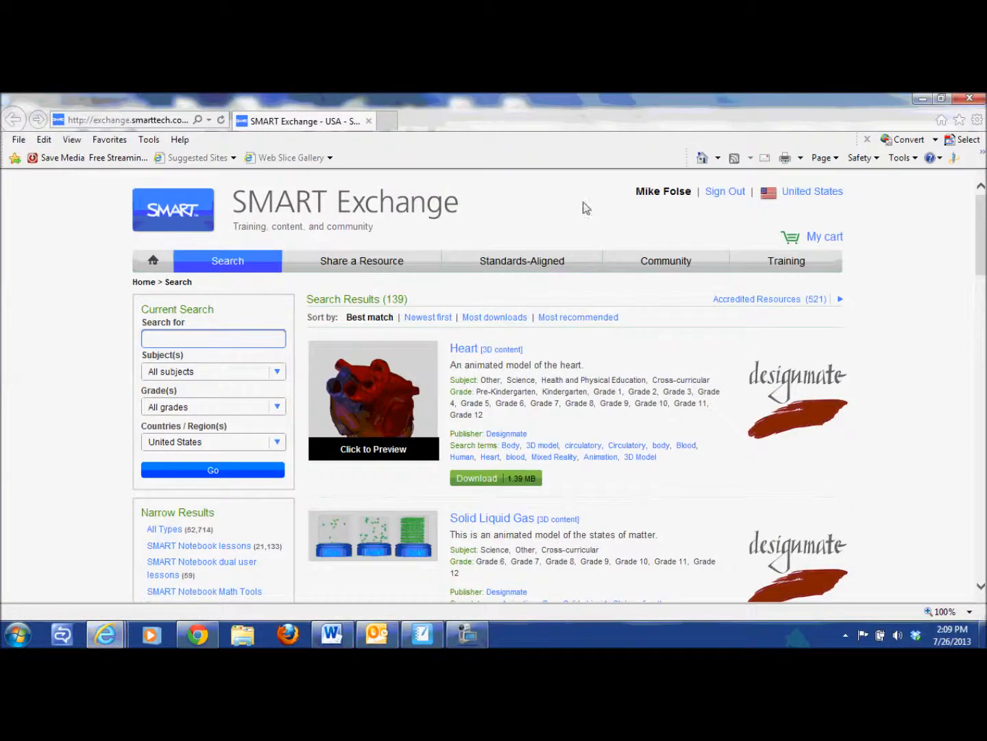
# Download the Animal Cell 3D model from the search results and save it to the Desktop as Animal Cell
pyautogui.scroll(-7, 595, 416)
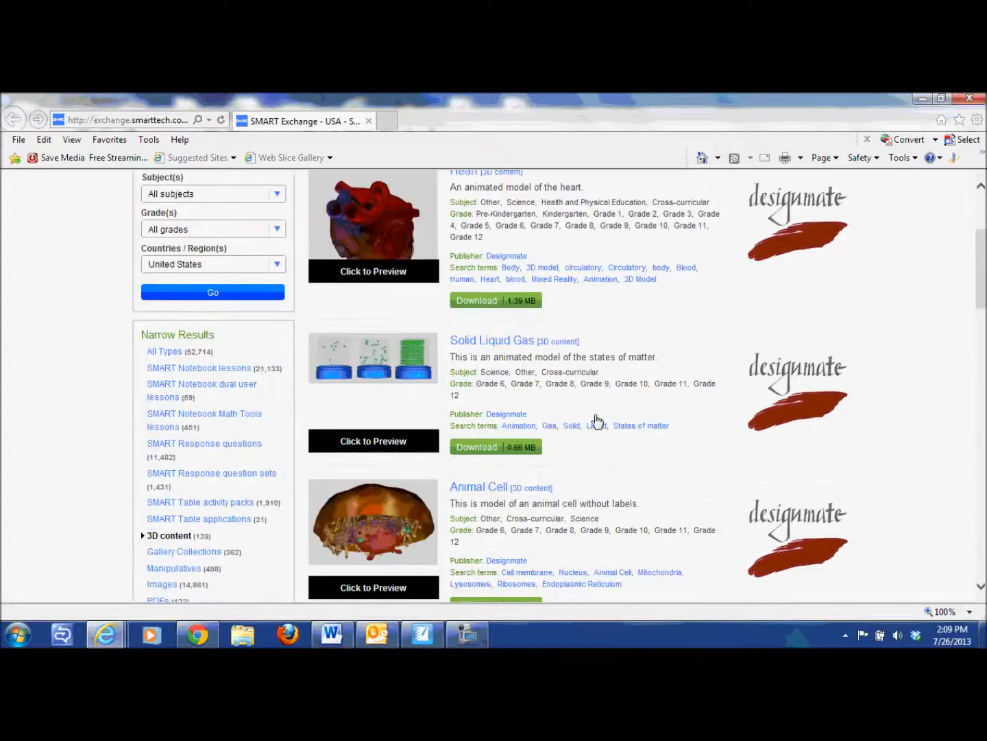
pyautogui.scroll(-3, 594, 417)
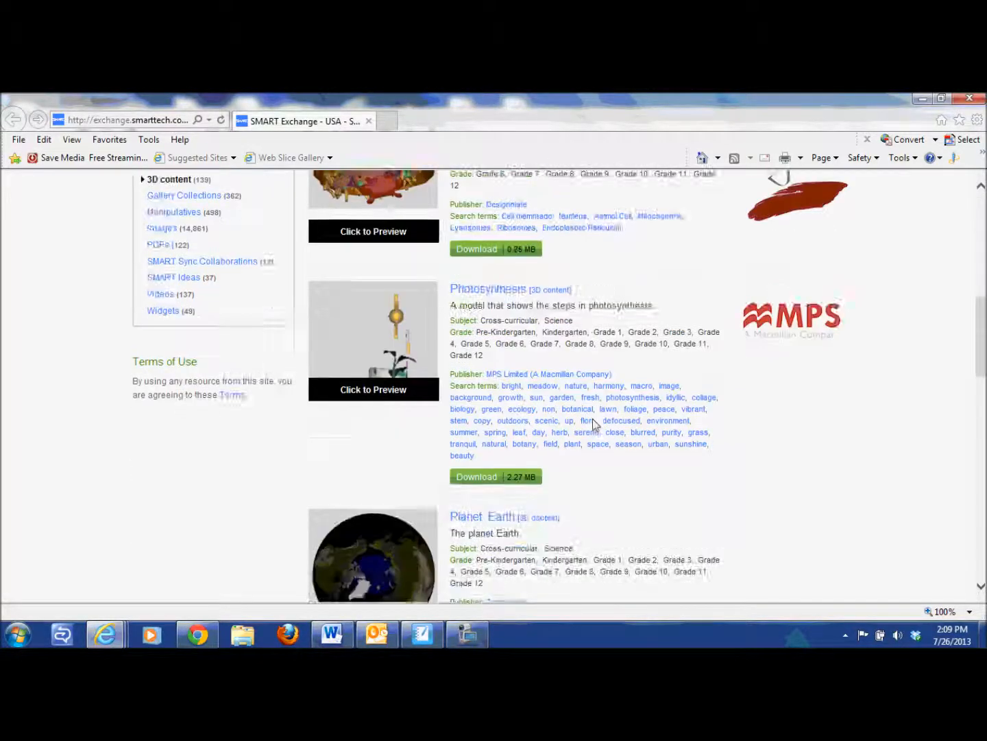
pyautogui.scroll(3, 592, 418)
pyautogui.scroll(2, 588, 420)
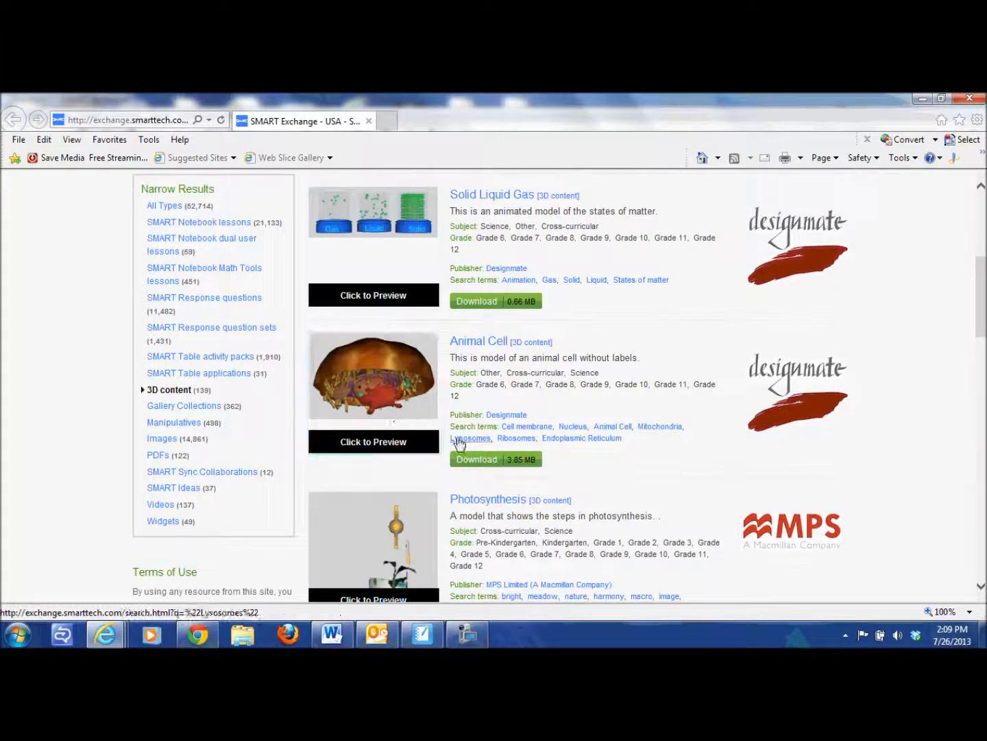
pyautogui.click(471, 464)
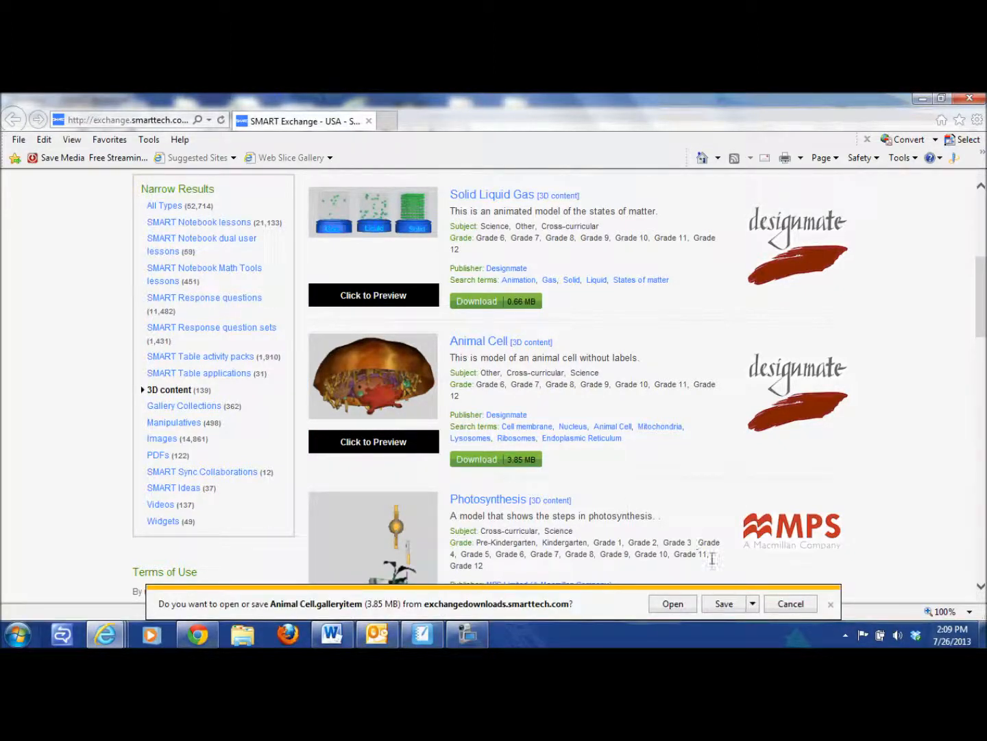
pyautogui.click(752, 604)
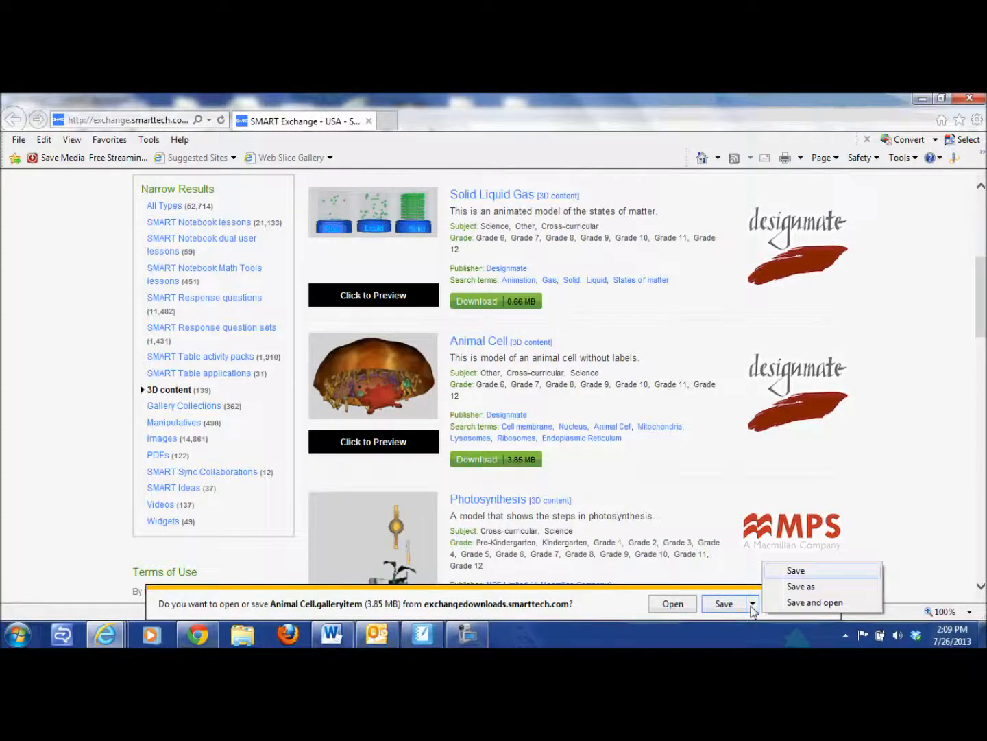
pyautogui.click(782, 587)
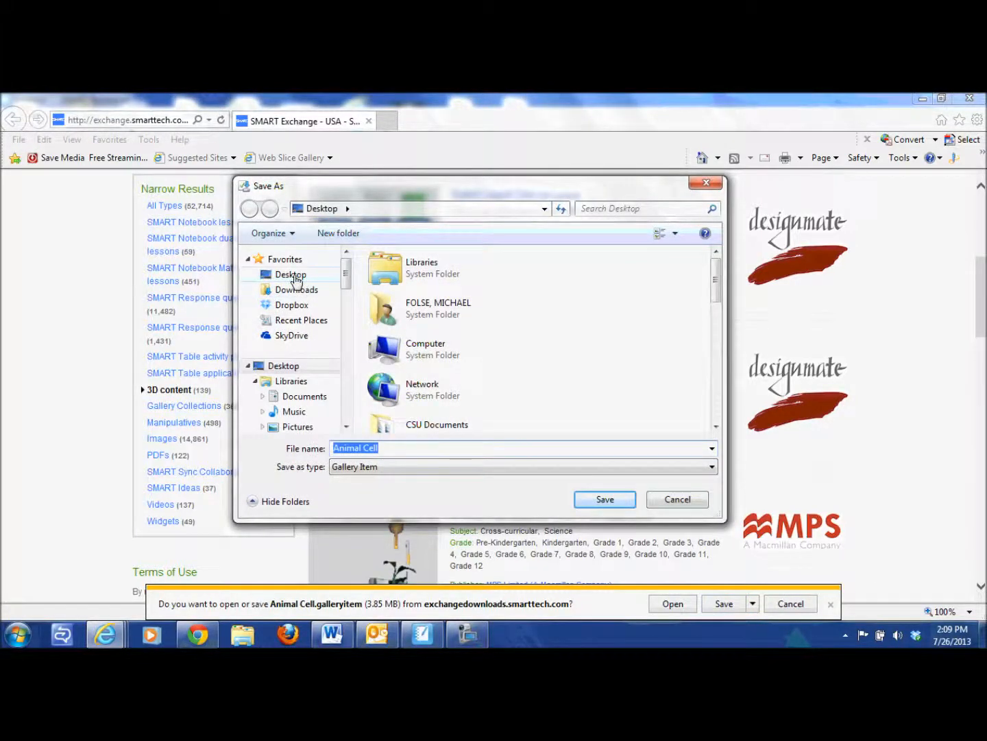
pyautogui.click(294, 277)
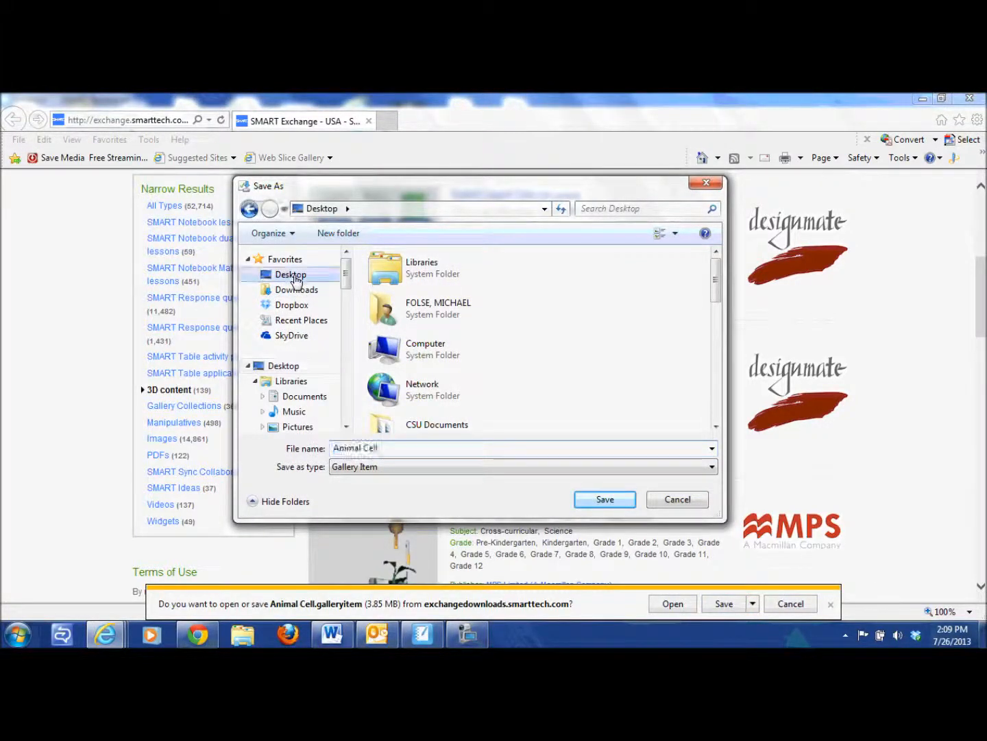
pyautogui.click(606, 500)
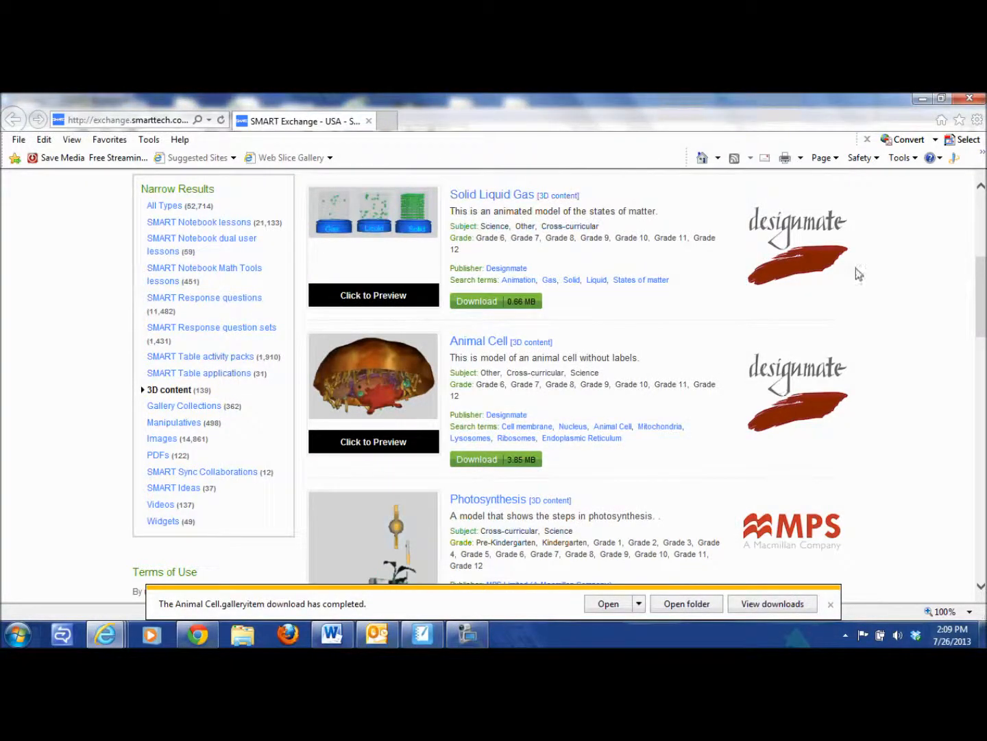
# Minimize the open windows and copy the Animal Cell file on the desktop
pyautogui.click(921, 98)
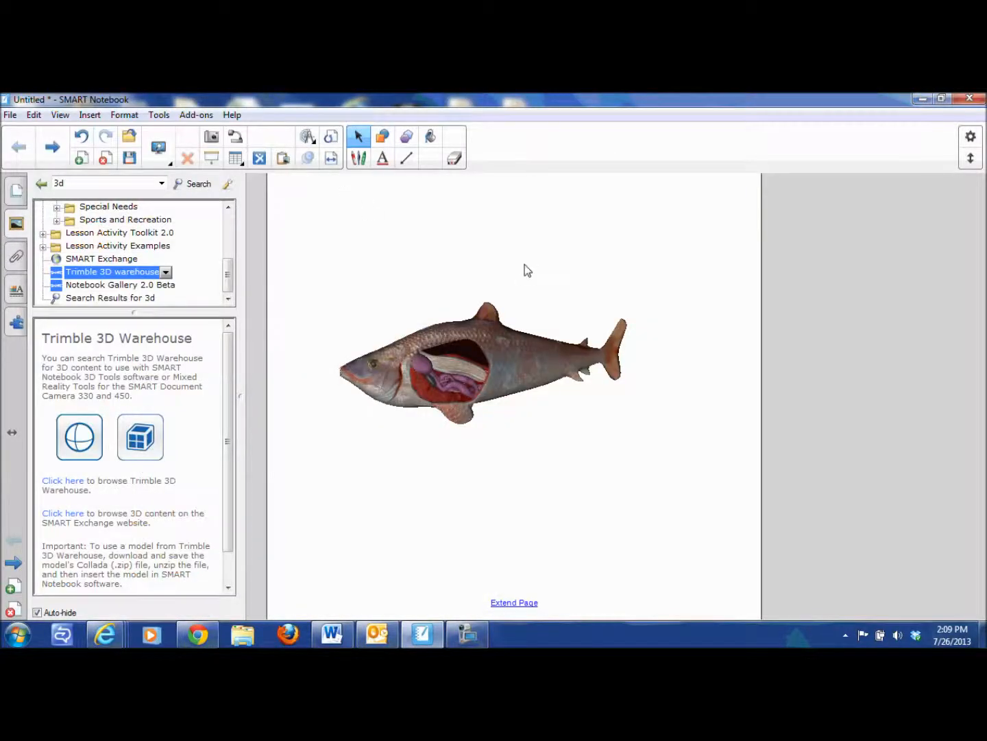
pyautogui.click(921, 99)
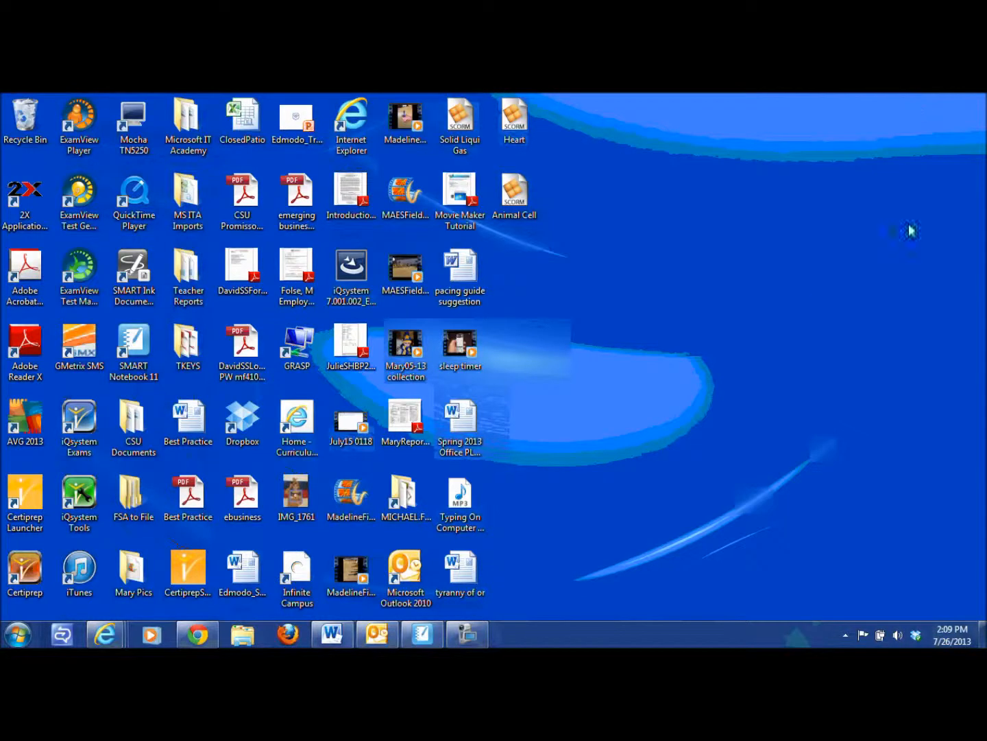
pyautogui.rightClick(514, 195)
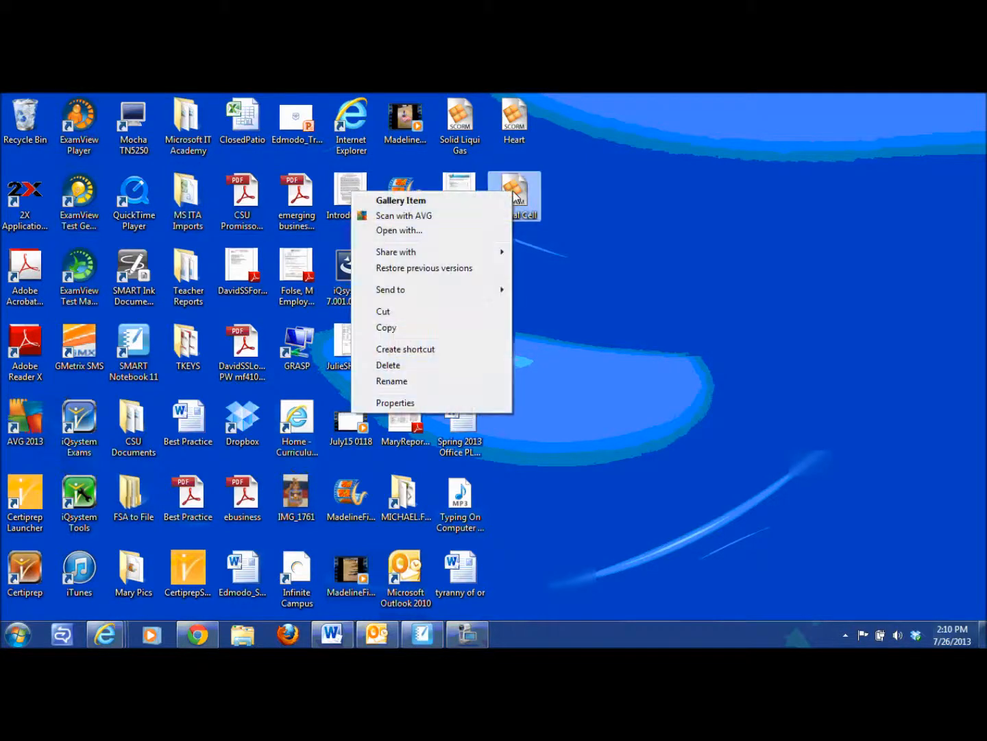
pyautogui.click(467, 329)
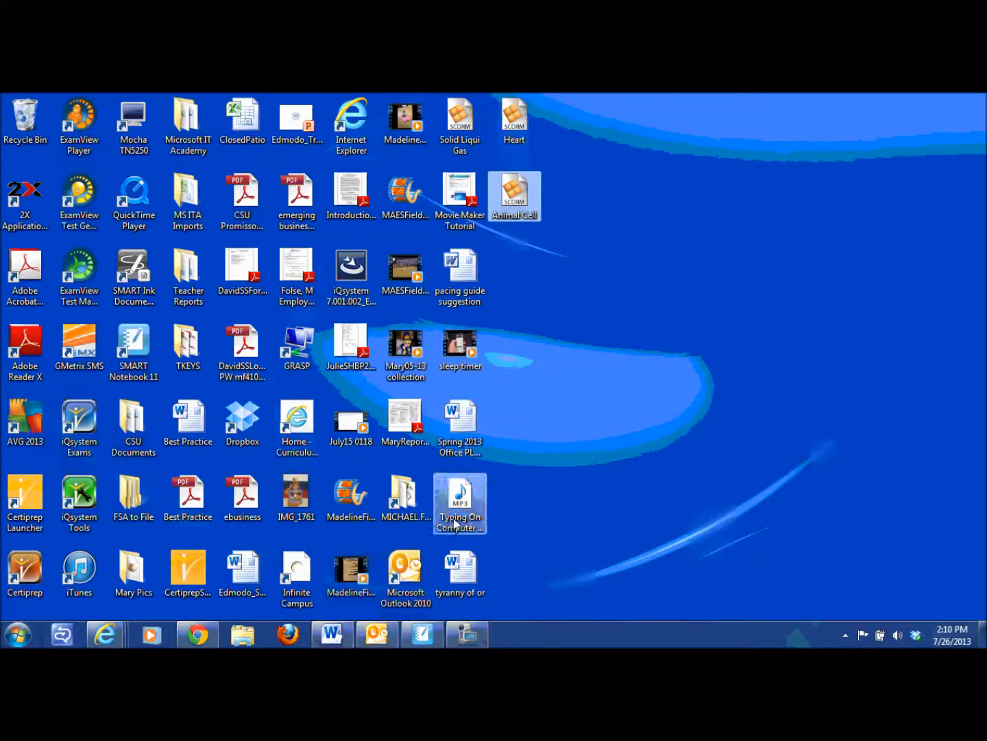
# Switch back to SMART Notebook, add a new page and paste the copied Animal Cell model onto it
pyautogui.click(423, 635)
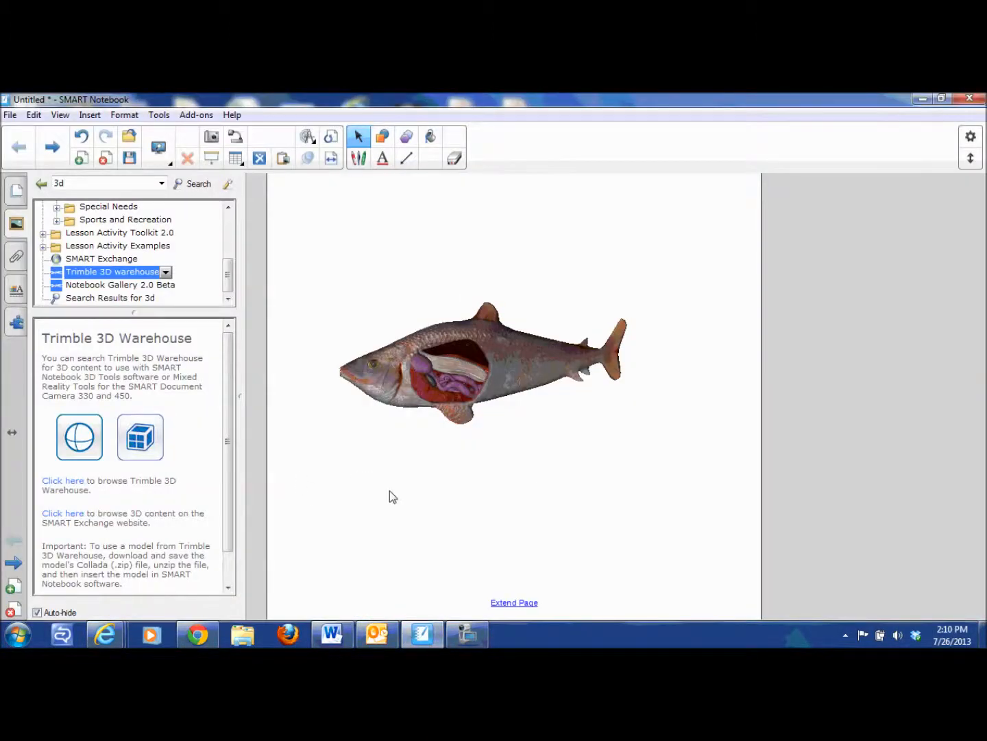
pyautogui.click(10, 589)
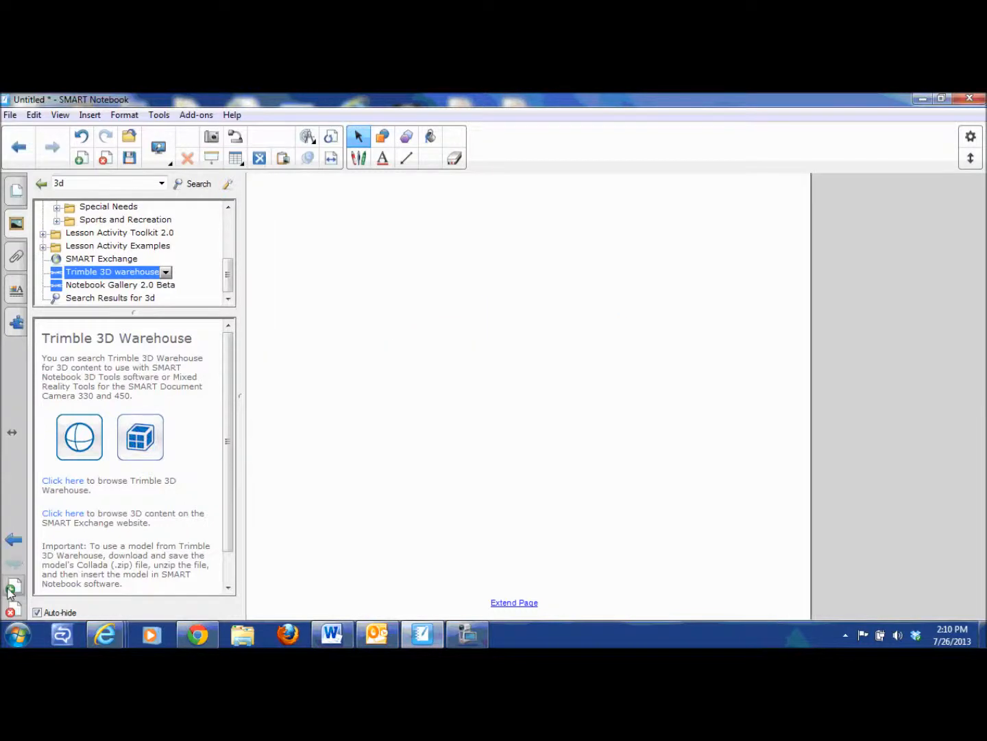
pyautogui.rightClick(460, 295)
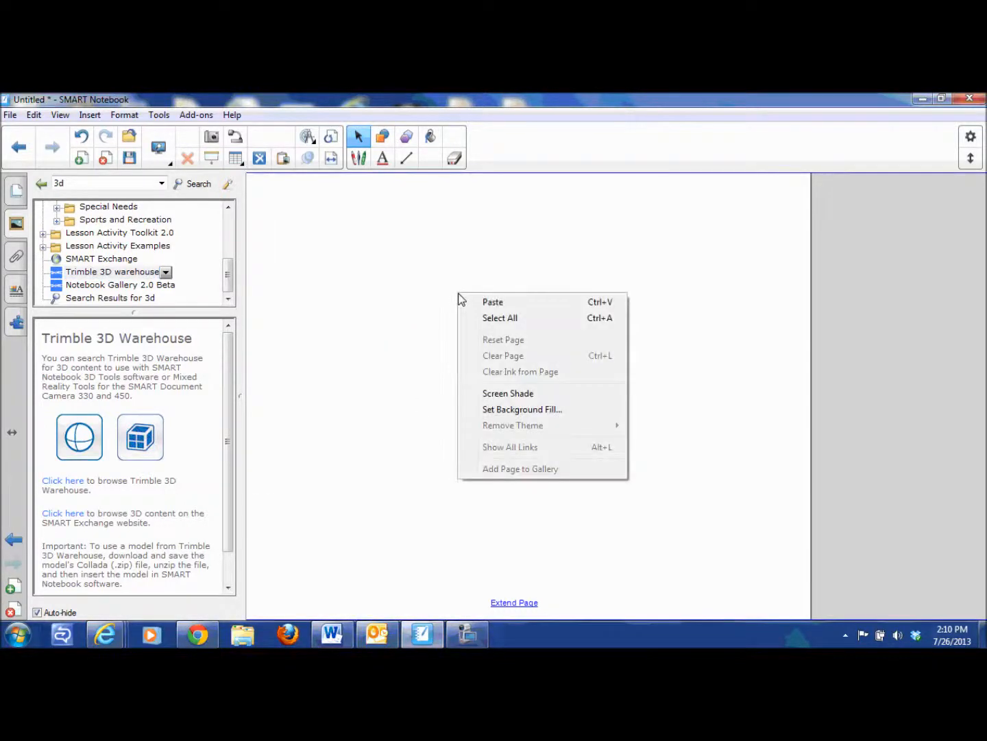
pyautogui.click(492, 301)
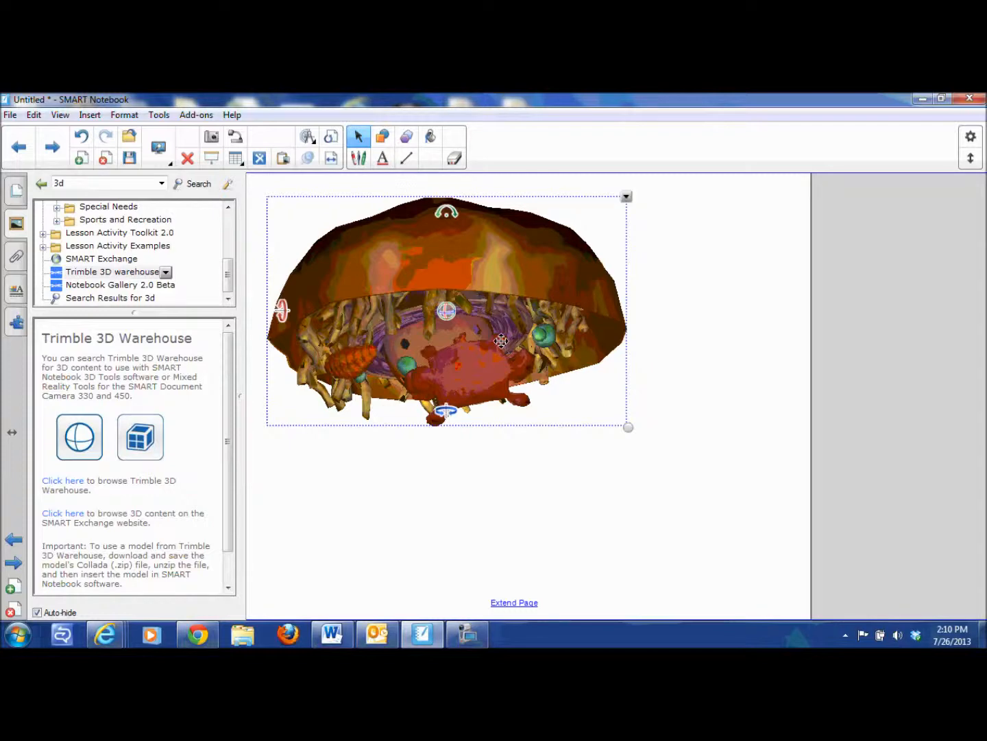
# Rotate the animal cell model so its interior faces forward, placing it lower on the page at a slightly smaller size
pyautogui.moveTo(447, 312); pyautogui.dragTo(461, 273)
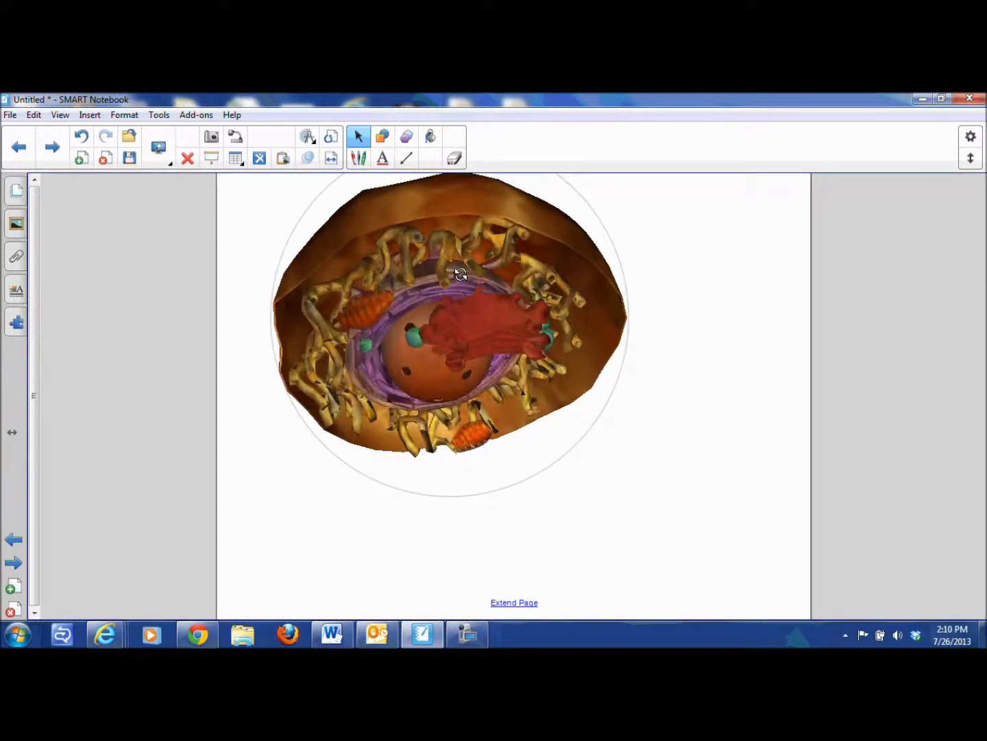
pyautogui.moveTo(460, 273); pyautogui.dragTo(429, 242)
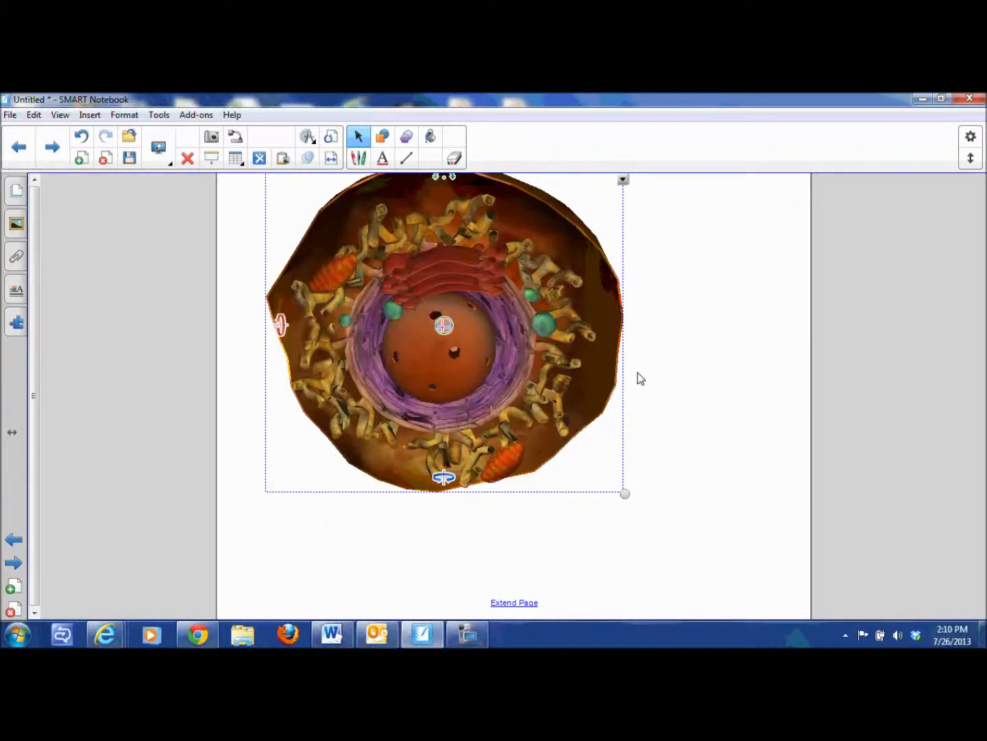
pyautogui.moveTo(417, 262); pyautogui.dragTo(460, 305)
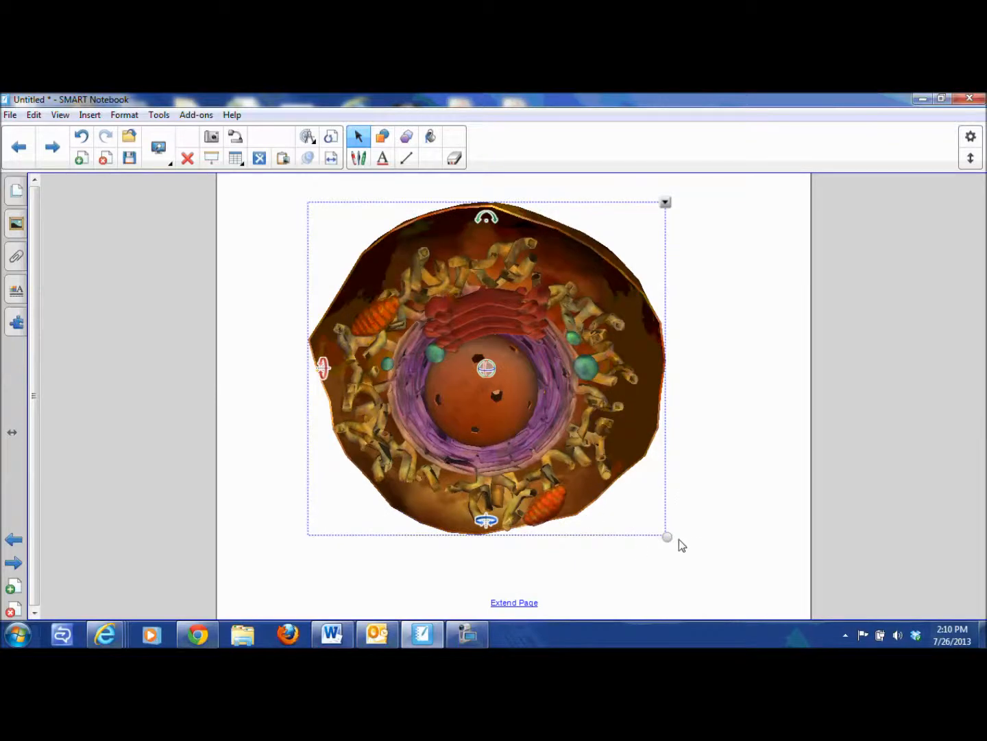
pyautogui.moveTo(668, 534); pyautogui.dragTo(615, 488)
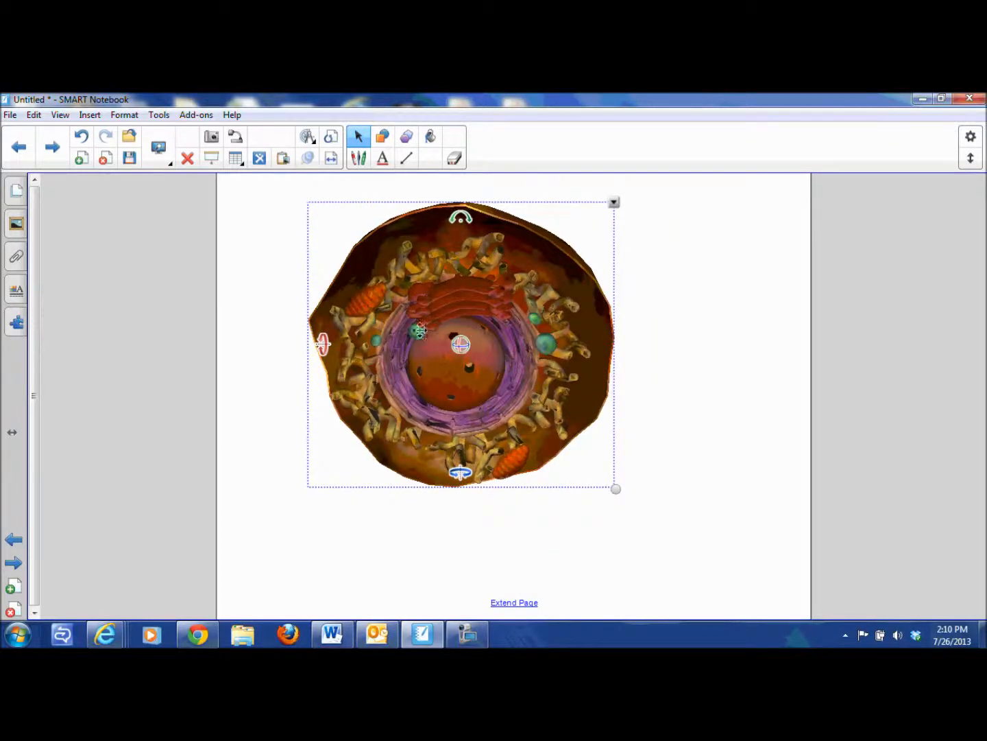
pyautogui.moveTo(322, 343)
pyautogui.mouseDown()
pyautogui.moveTo(324, 301)
pyautogui.moveTo(322, 341)
pyautogui.mouseUp()
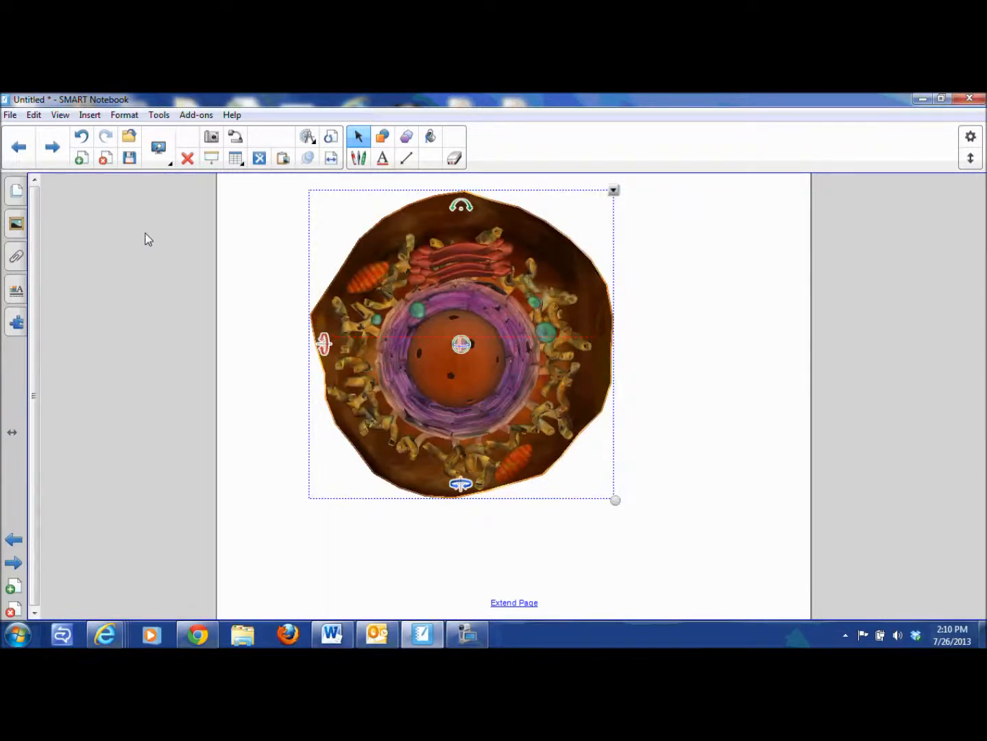
# Show the Gallery again and turn off its Auto-hide option
pyautogui.click(18, 226)
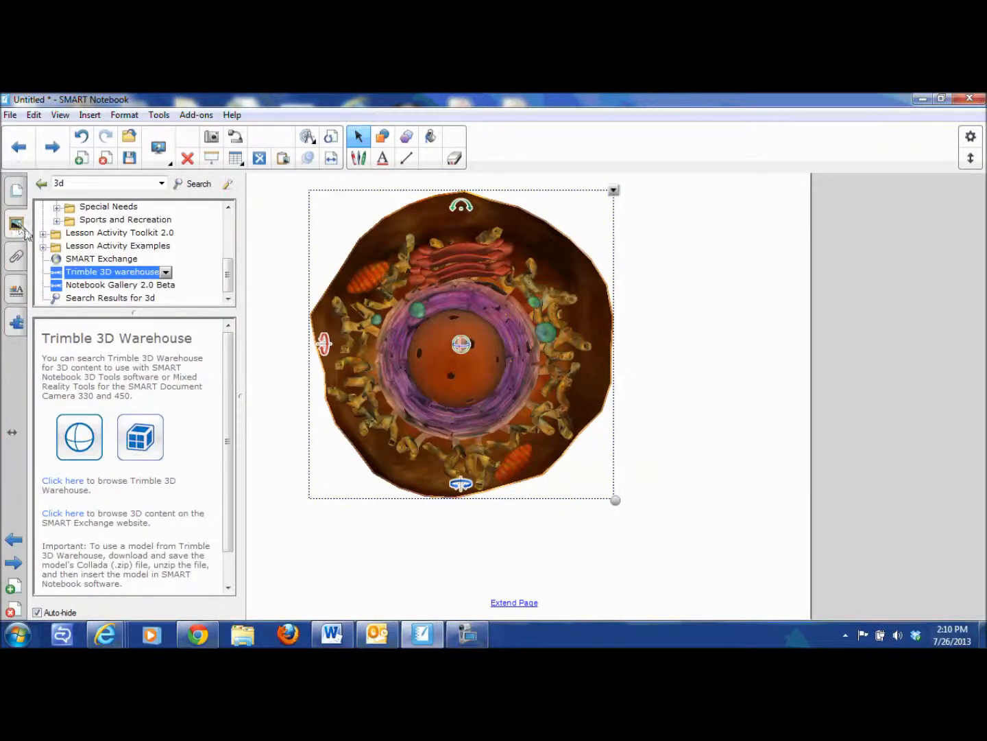
pyautogui.click(37, 615)
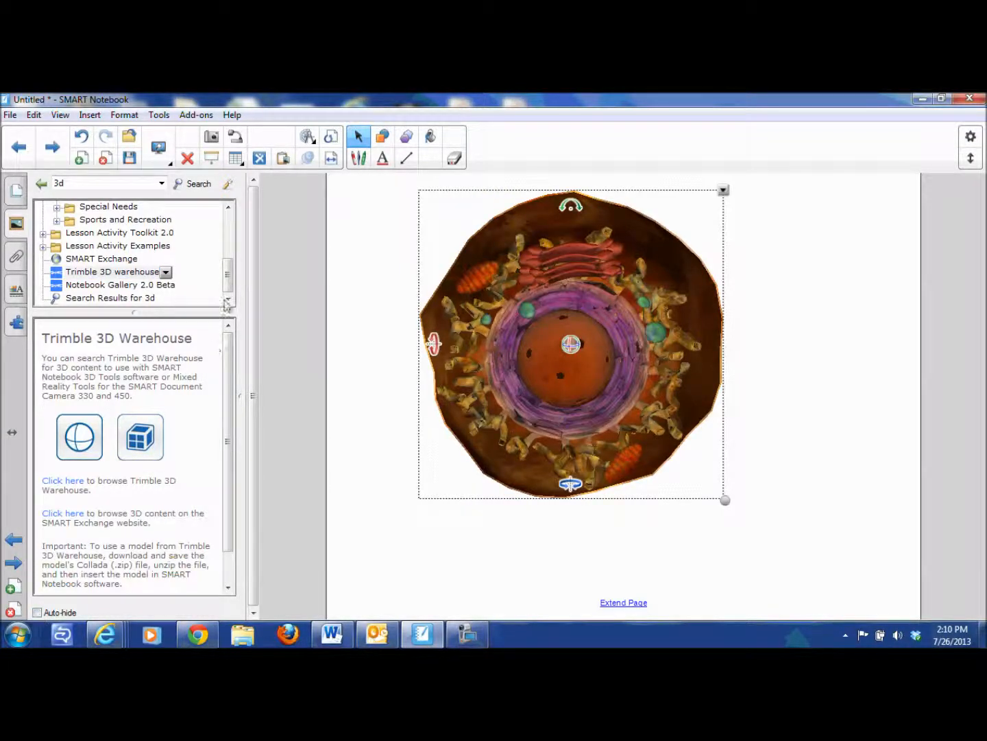
# Save the animal cell model from the page into the Gallery's My Content folder
pyautogui.moveTo(228, 278); pyautogui.dragTo(230, 227)
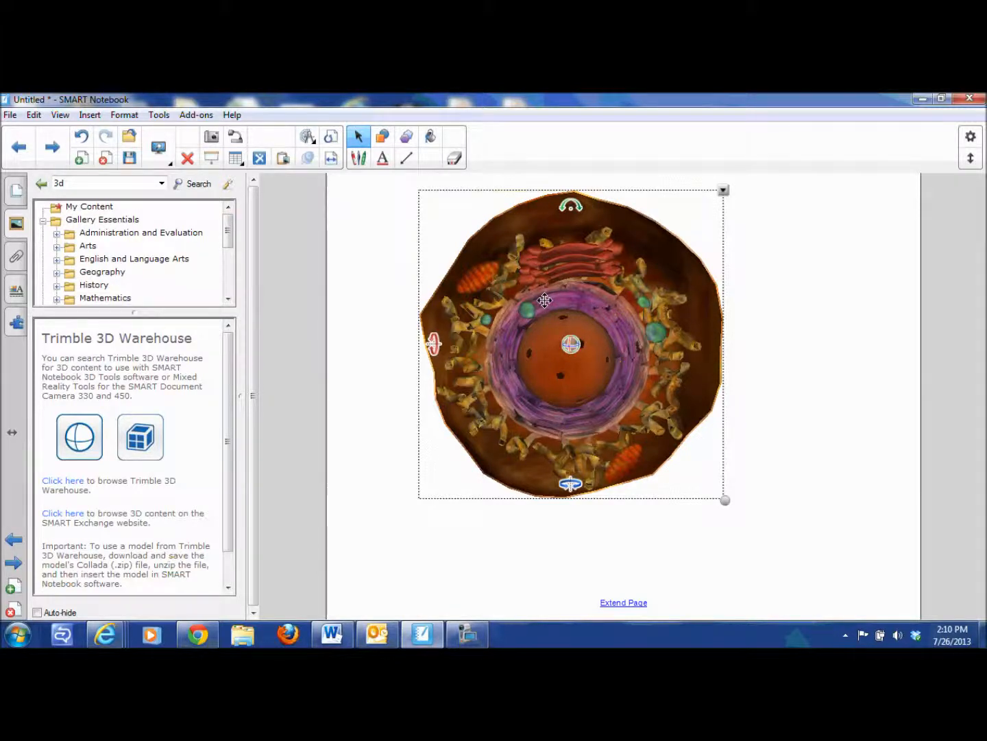
pyautogui.moveTo(544, 299); pyautogui.dragTo(100, 212)
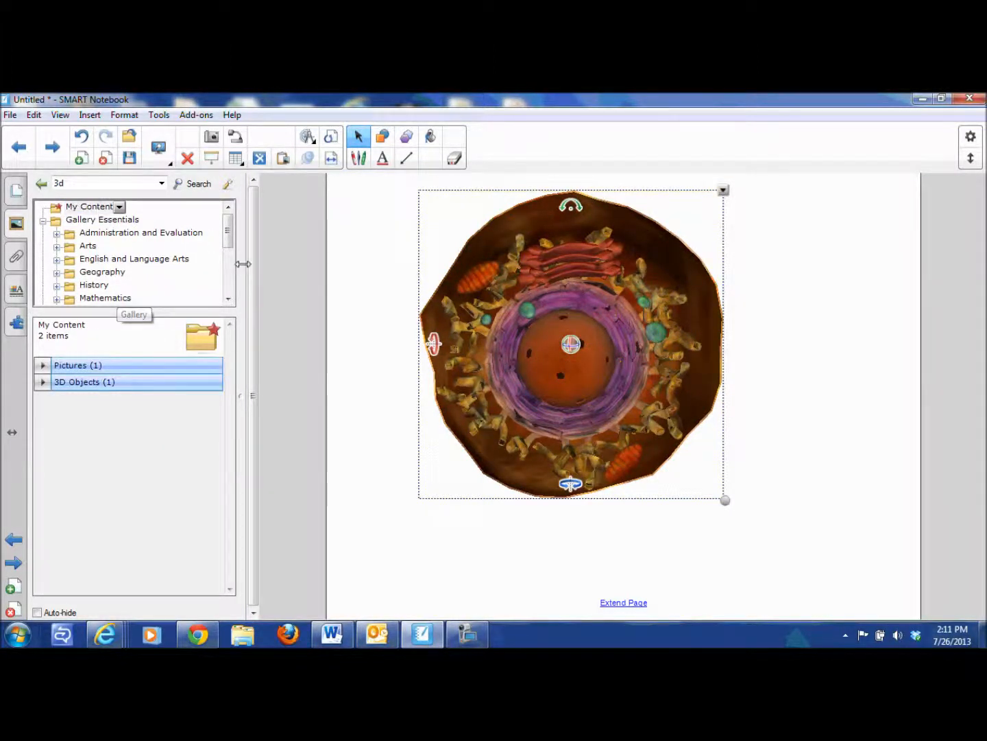
# Display the My Content folder in the Gallery and expand its 3D Objects category to view the saved model
pyautogui.click(80, 273)
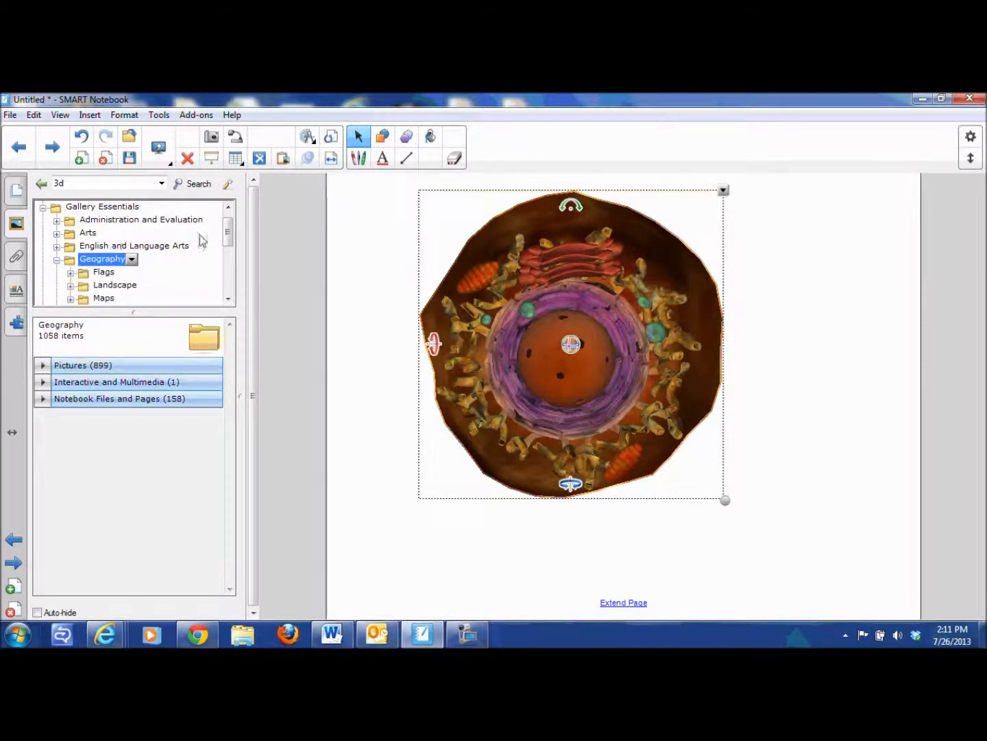
pyautogui.scroll(1, 227, 220)
pyautogui.click(91, 208)
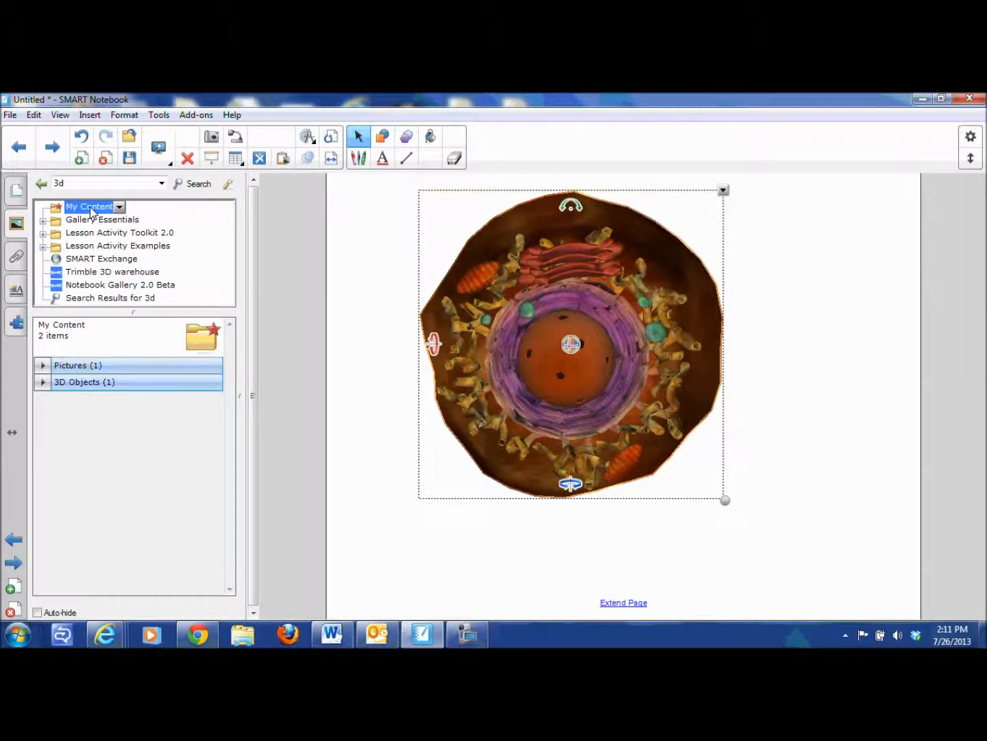
pyautogui.click(69, 385)
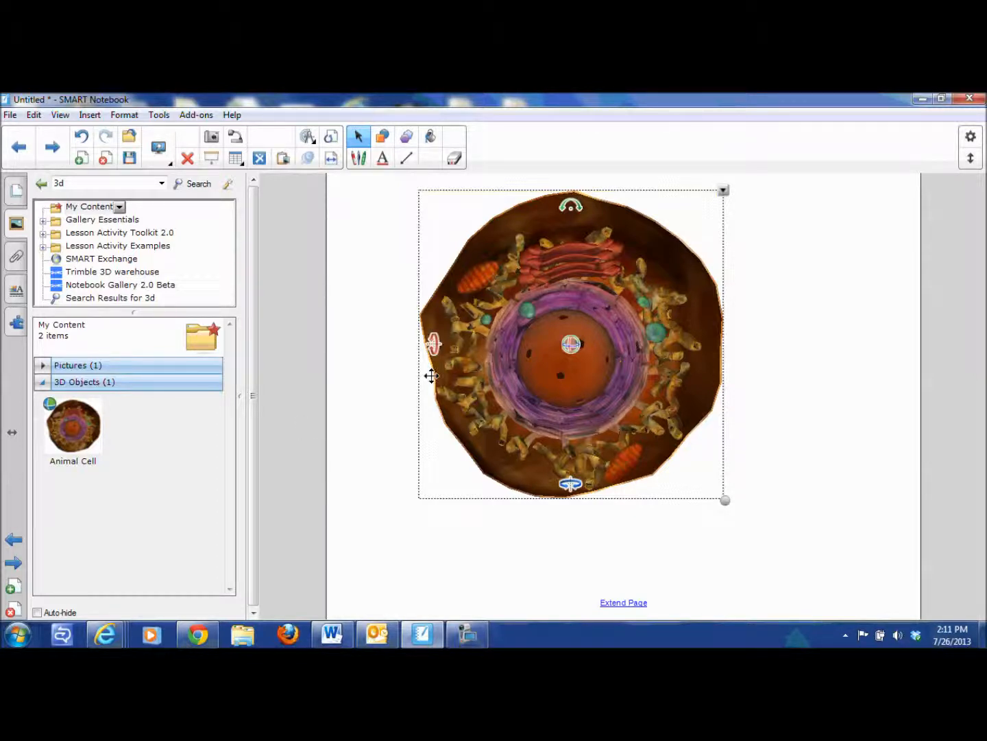
# Rotate the animal cell model freely about its centre, tilting it slightly upward on the page
pyautogui.click(763, 332)
pyautogui.click(572, 346)
pyautogui.moveTo(571, 342)
pyautogui.mouseDown()
pyautogui.moveTo(491, 340)
pyautogui.moveTo(582, 309)
pyautogui.moveTo(504, 229)
pyautogui.moveTo(412, 306)
pyautogui.moveTo(576, 319)
pyautogui.mouseUp()
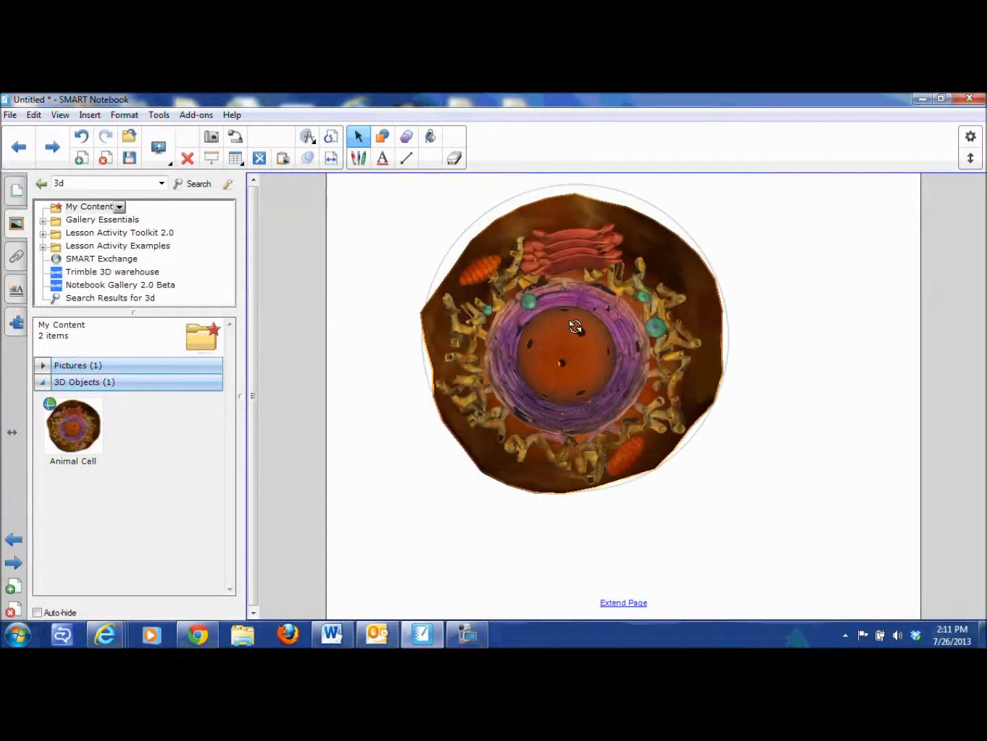